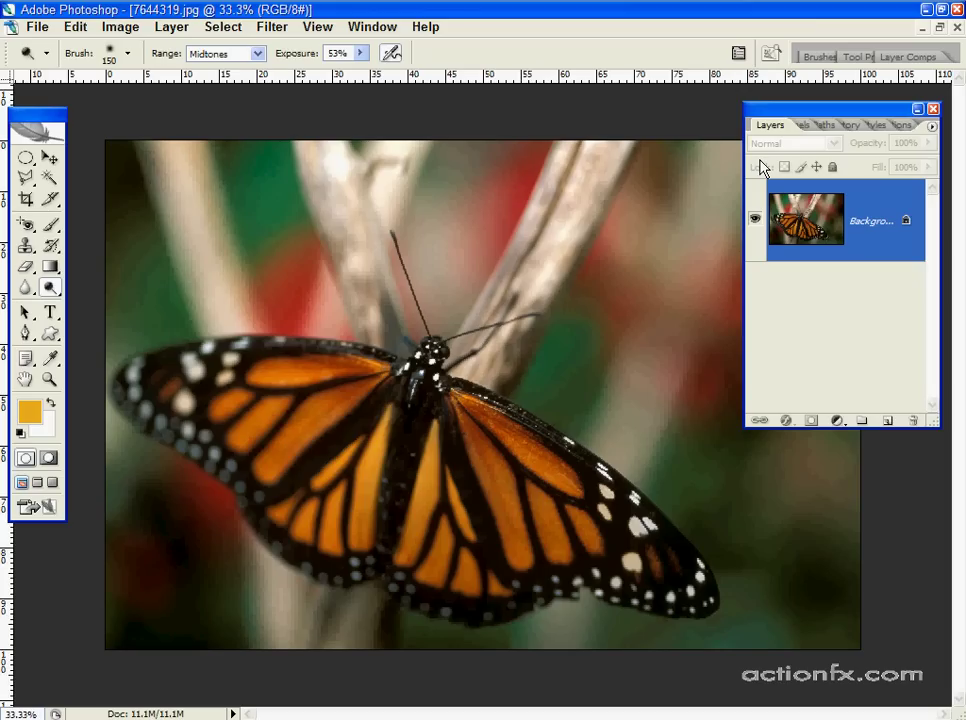
# - Resize the photo to 1500 x 1500 px (5 x 5 in at 300 ppi) and duplicate the Background layer
pyautogui.click(77, 30)
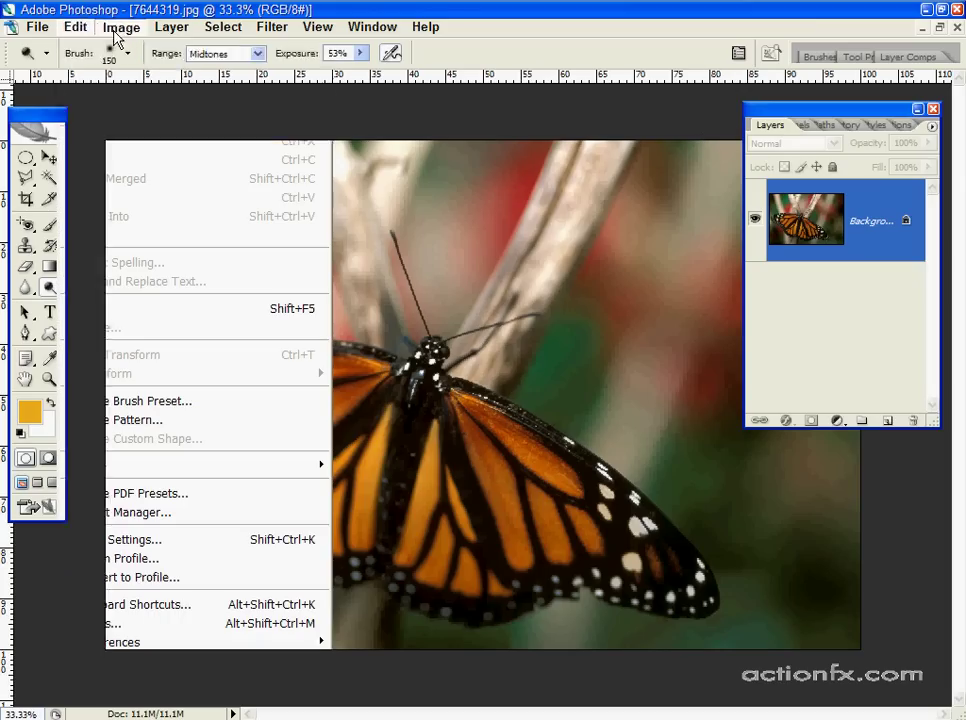
pyautogui.moveTo(118, 30)
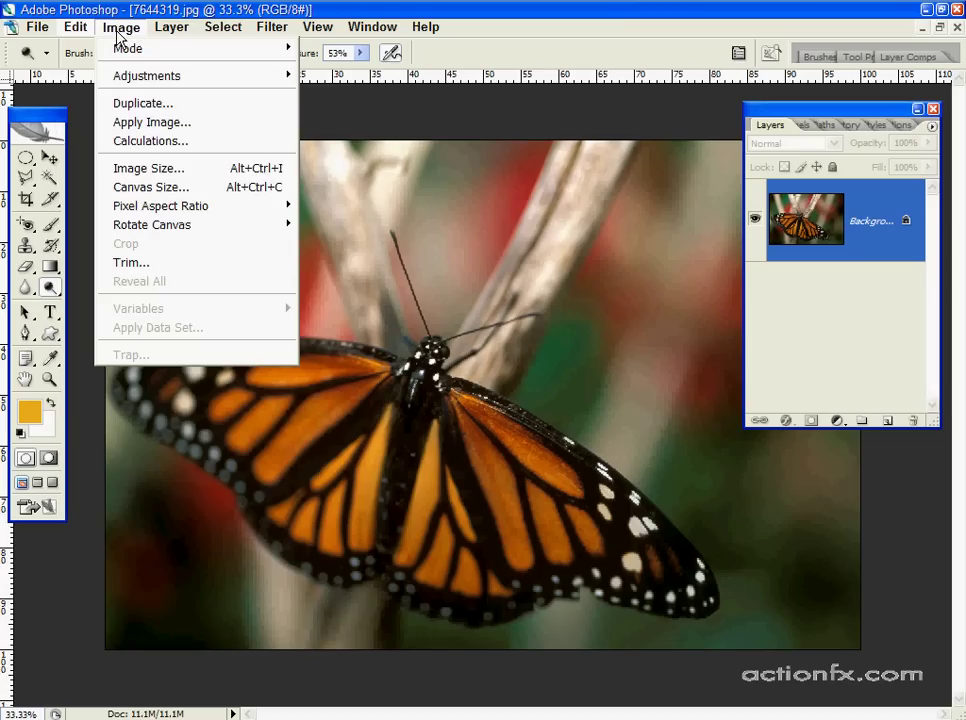
pyautogui.click(147, 175)
pyautogui.moveTo(229, 485); pyautogui.dragTo(193, 458)
pyautogui.write('55')
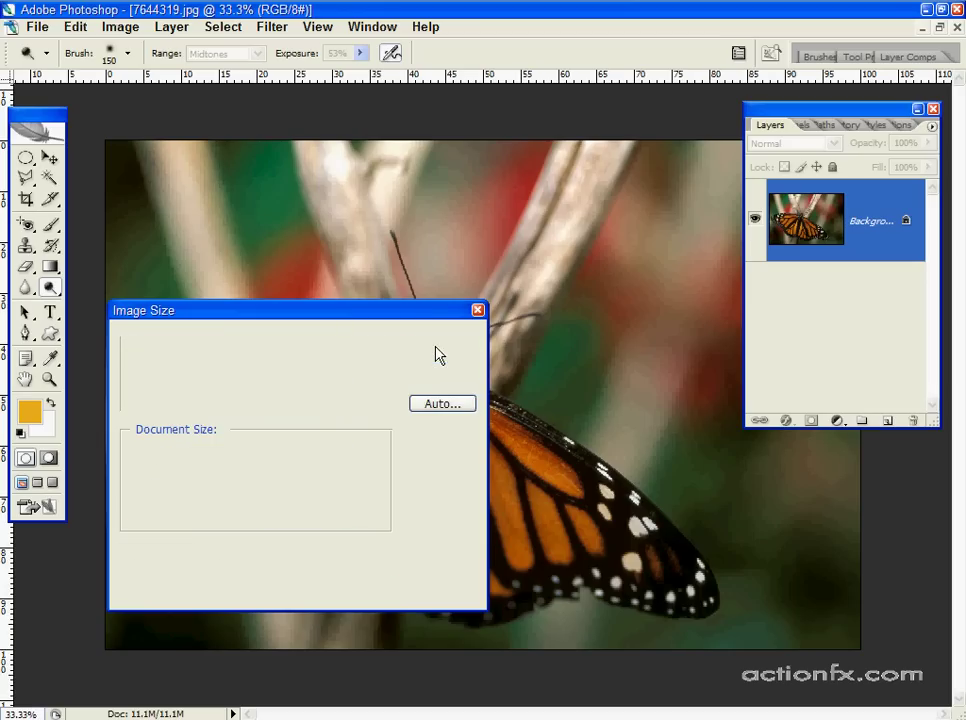
pyautogui.click(440, 346)
pyautogui.moveTo(857, 234); pyautogui.dragTo(887, 420)
# - Add a new Layer 1 directly above Background and fill it with solid black
pyautogui.click(864, 327)
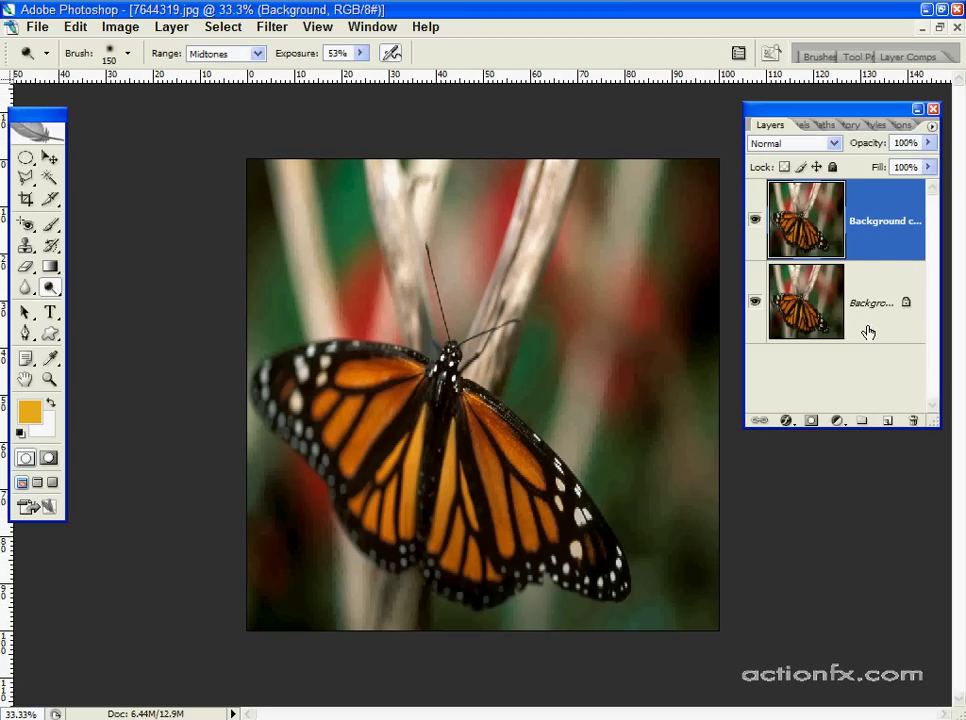
pyautogui.click(886, 420)
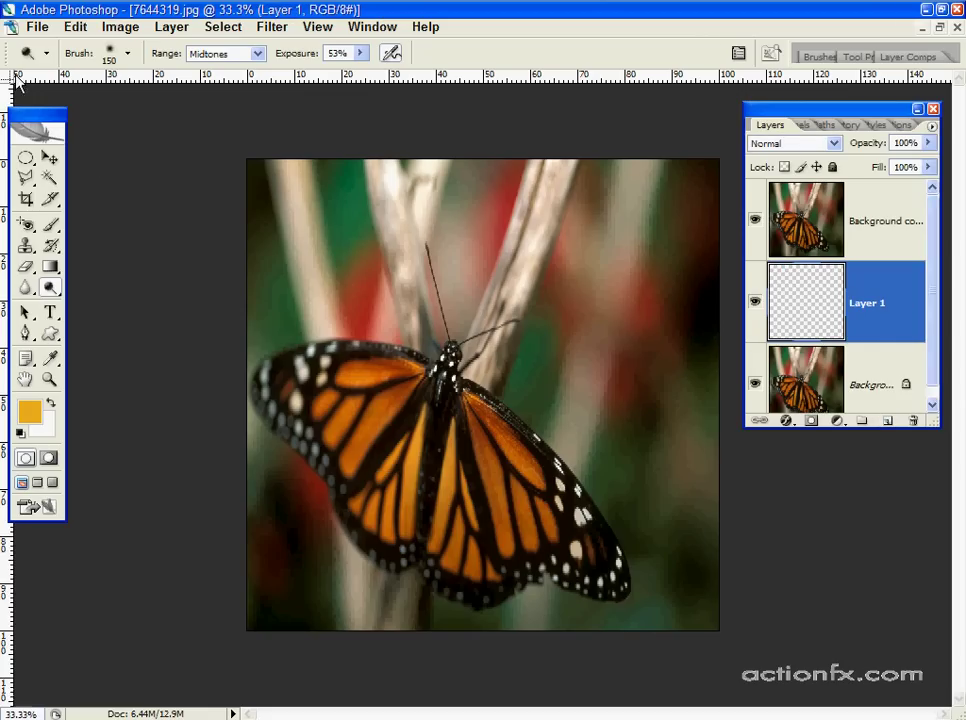
pyautogui.click(75, 27)
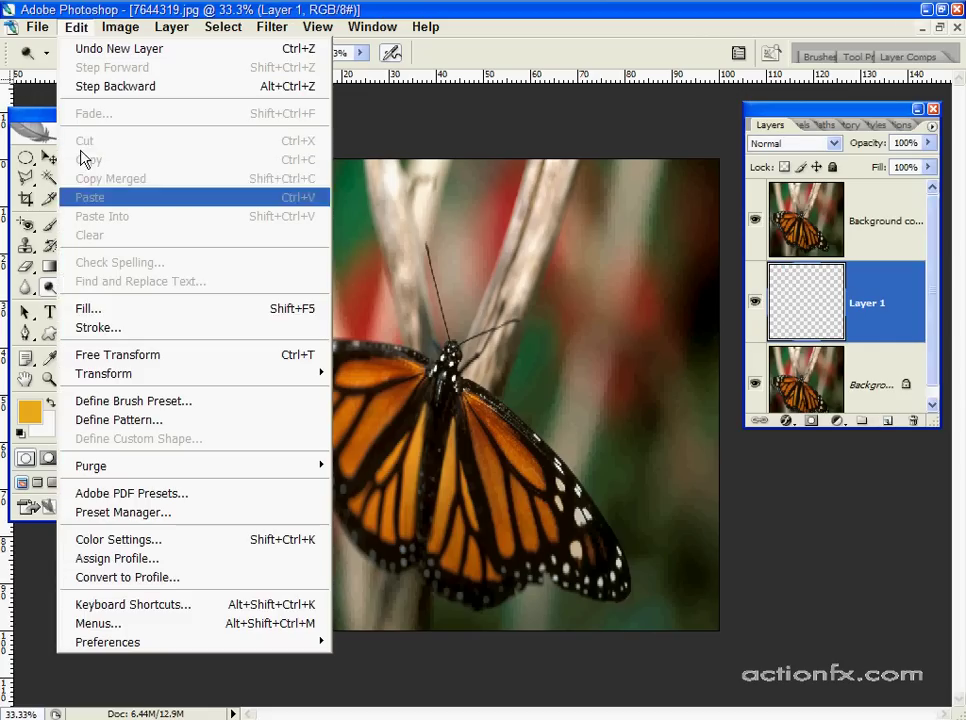
pyautogui.click(105, 306)
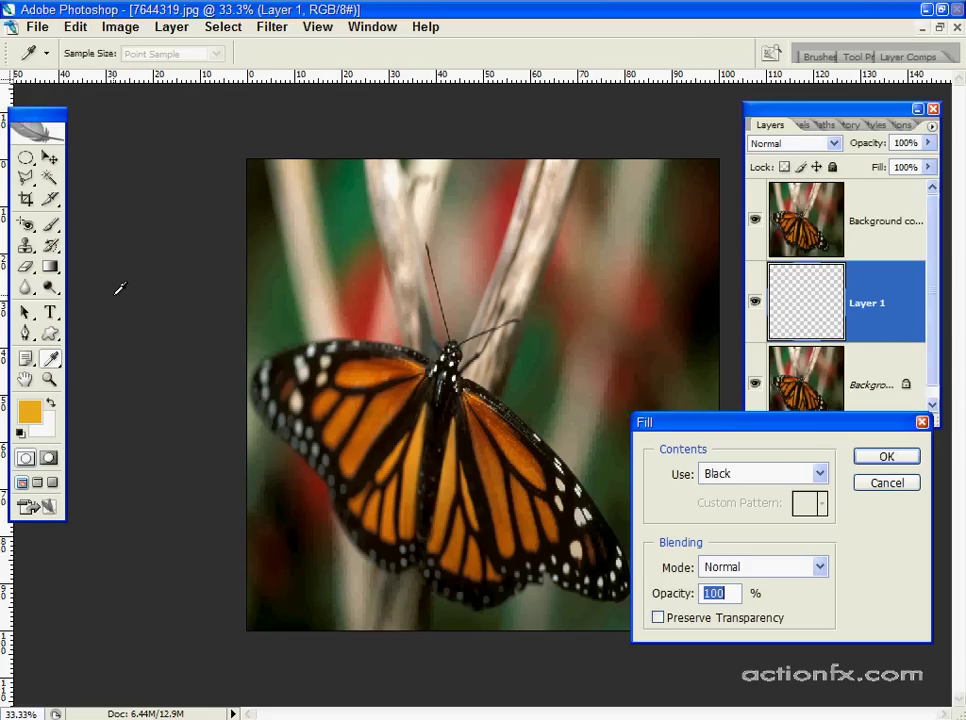
pyautogui.click(882, 458)
pyautogui.press('o')
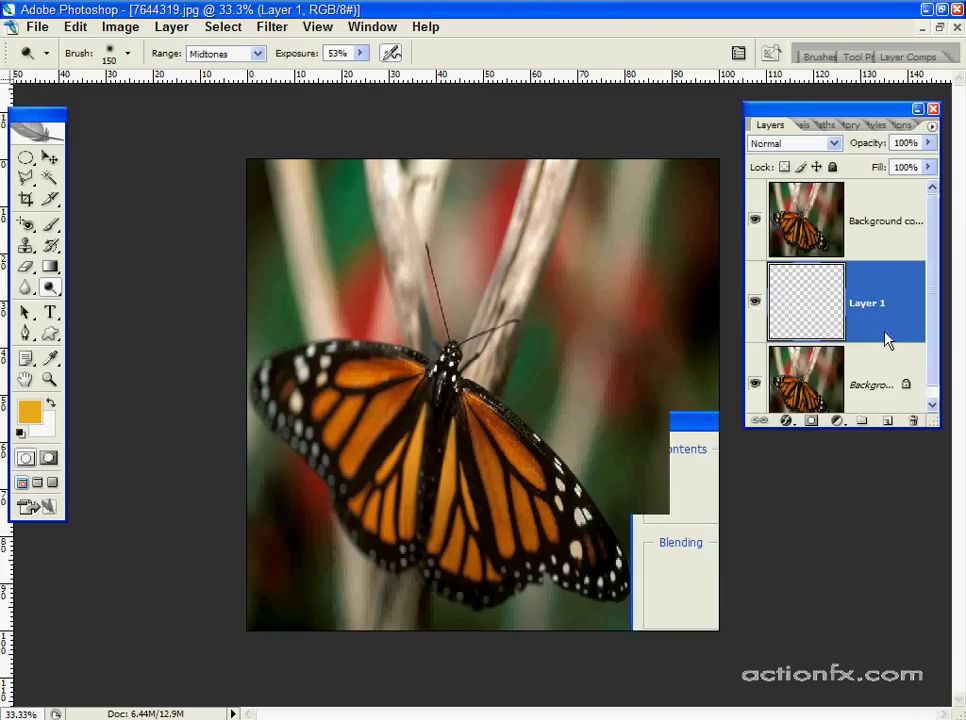
pyautogui.click(858, 221)
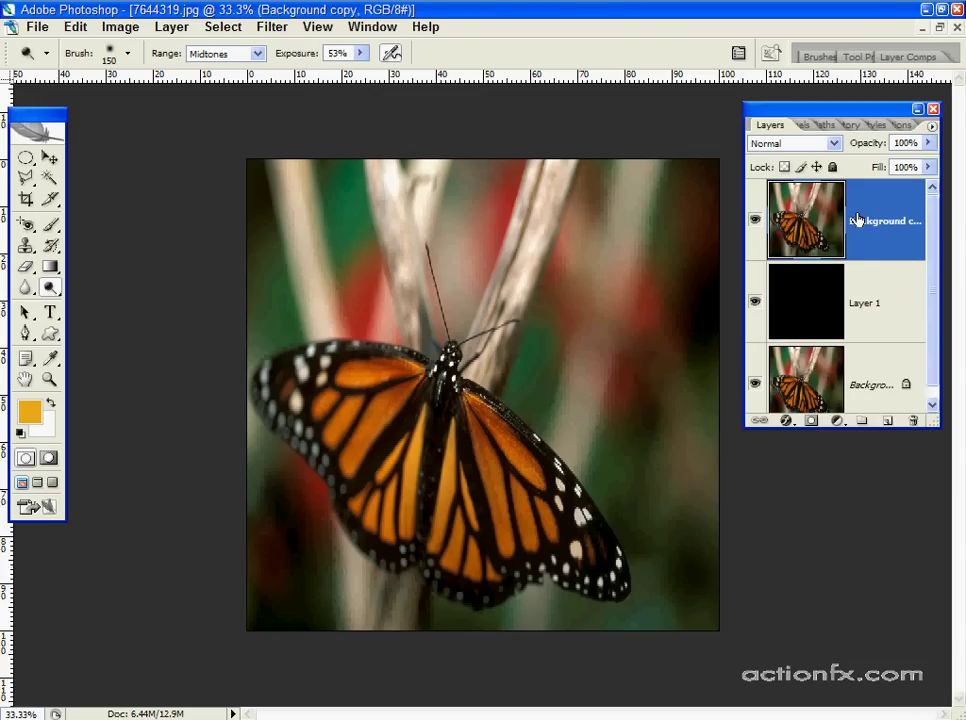
# - Apply Polar Coordinates set to Polar to Rectangular on the Background copy layer
pyautogui.click(272, 28)
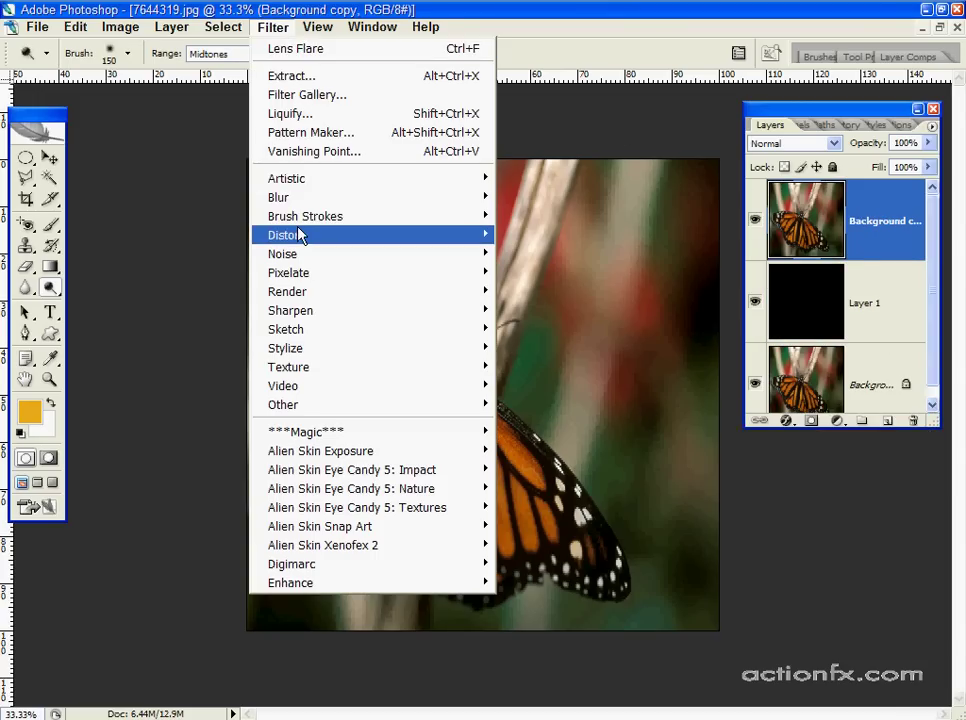
pyautogui.moveTo(478, 238)
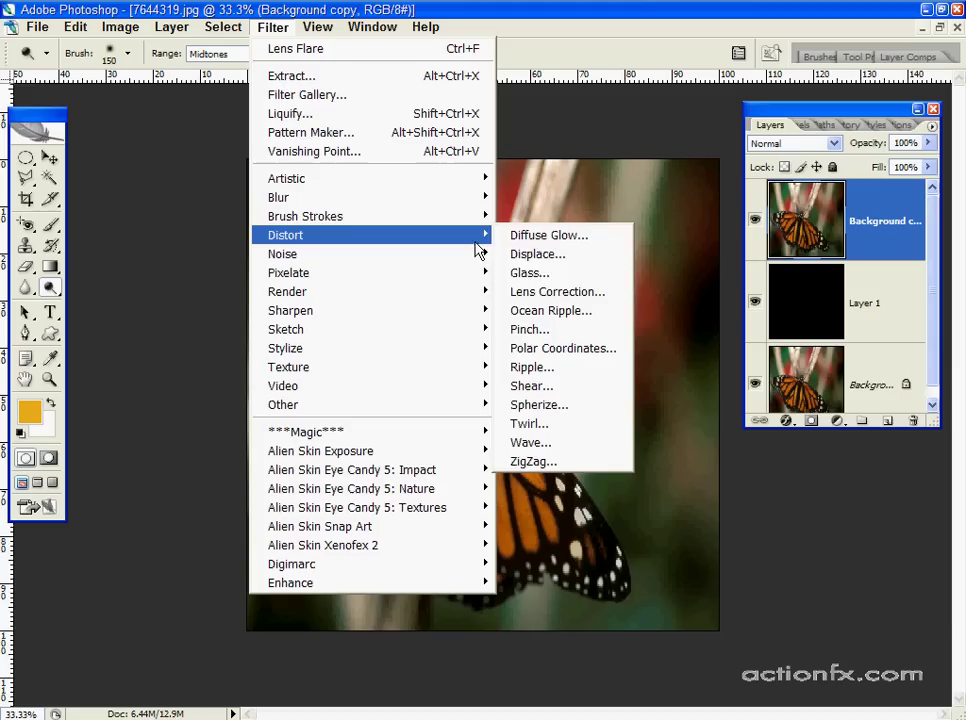
pyautogui.click(580, 349)
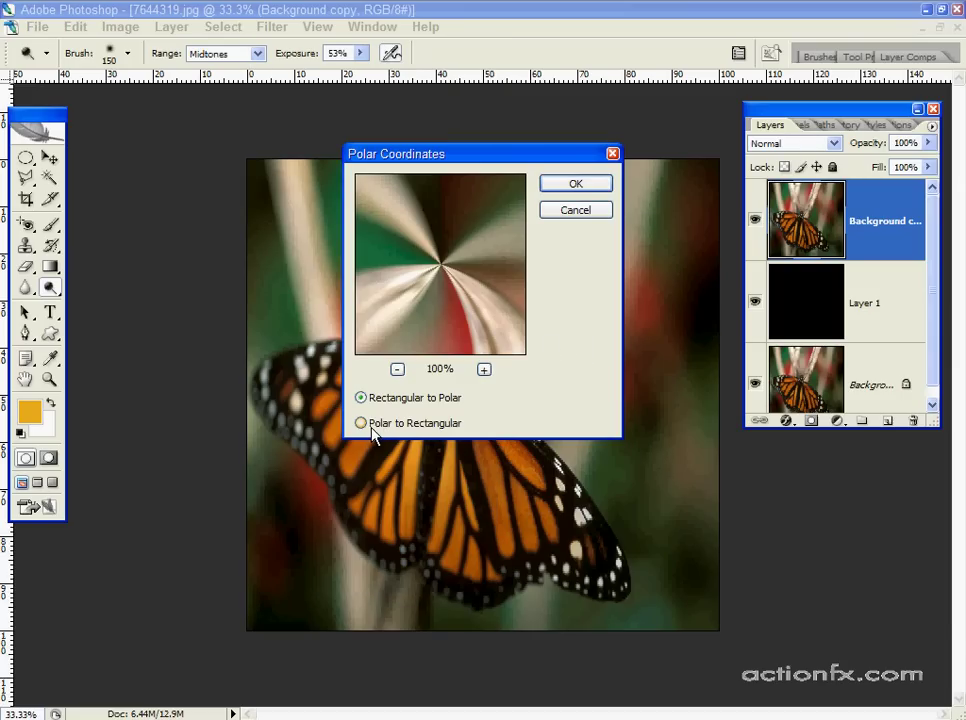
pyautogui.click(372, 425)
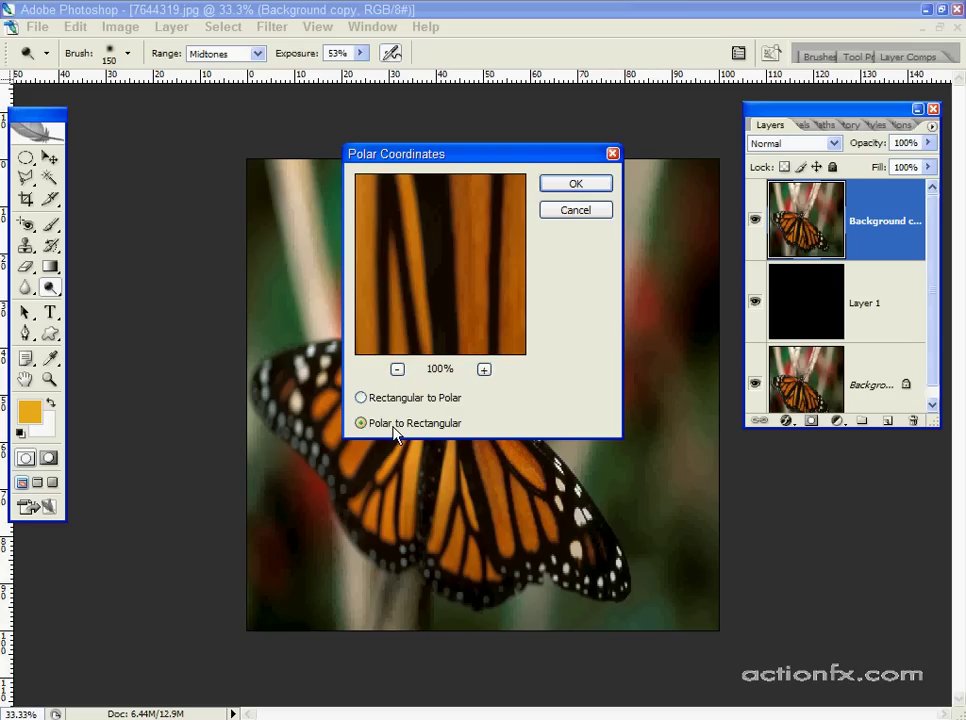
pyautogui.click(578, 185)
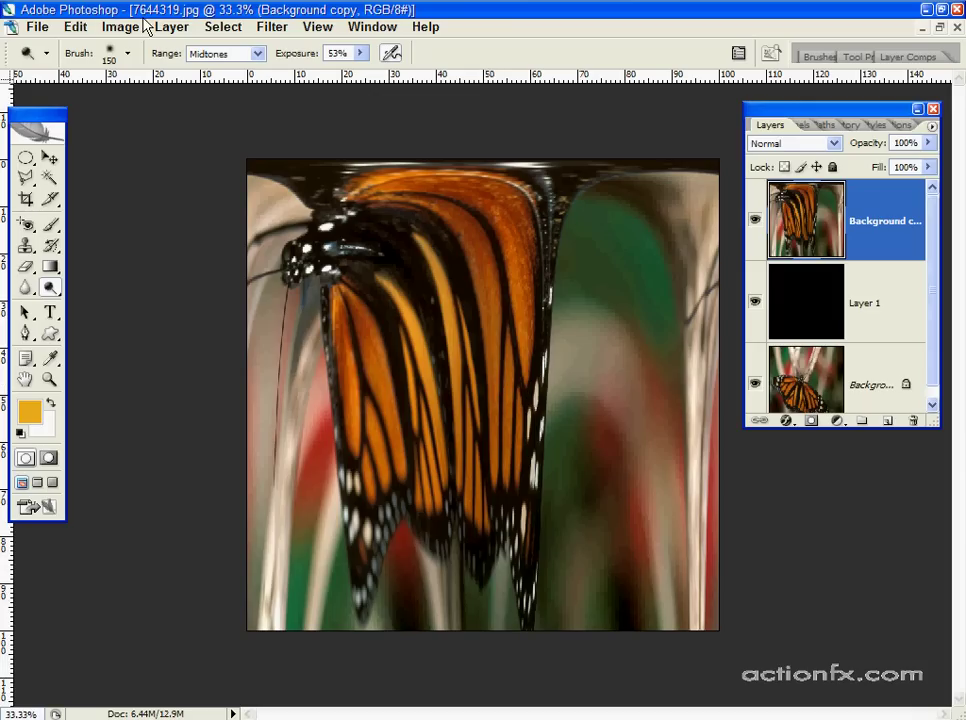
# - Flip the distorted Background copy layer vertically with Edit > Transform > Flip Vertical
pyautogui.click(88, 30)
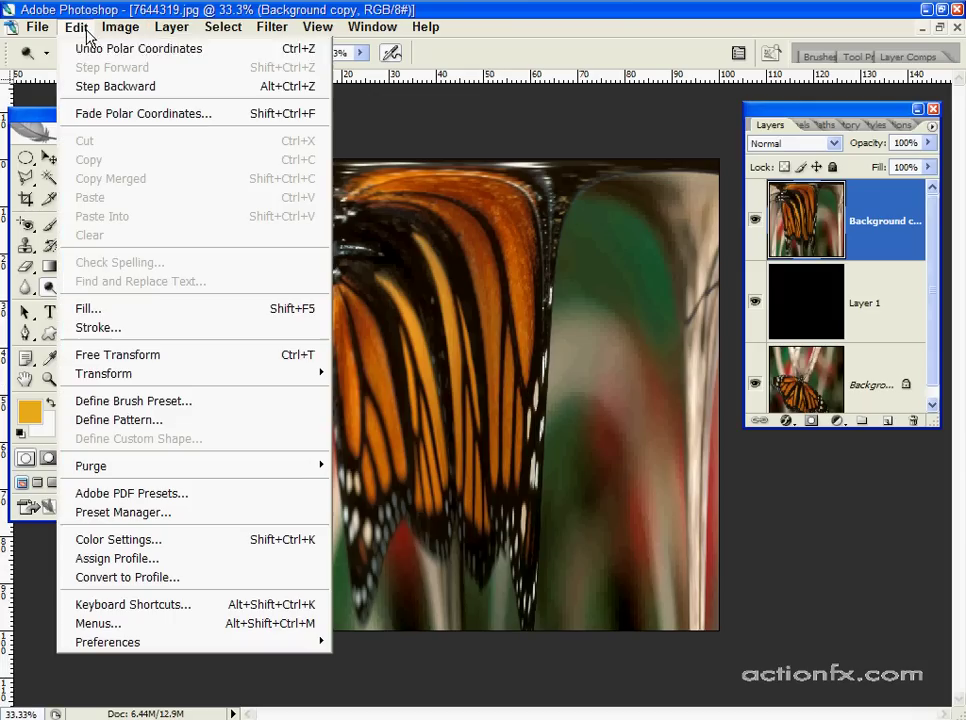
pyautogui.moveTo(155, 383)
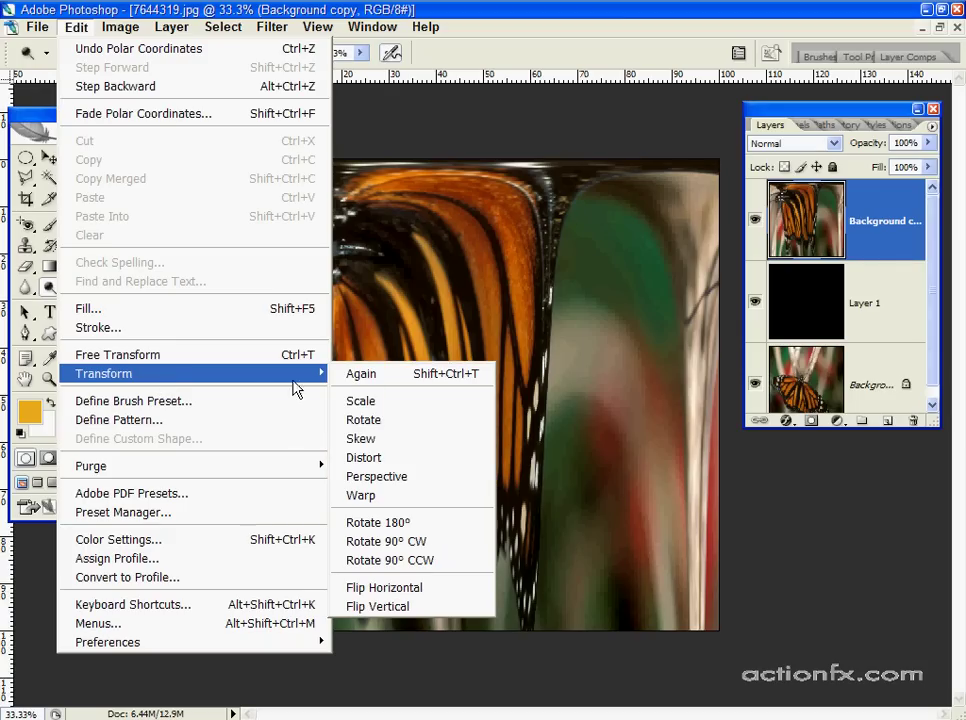
pyautogui.click(413, 609)
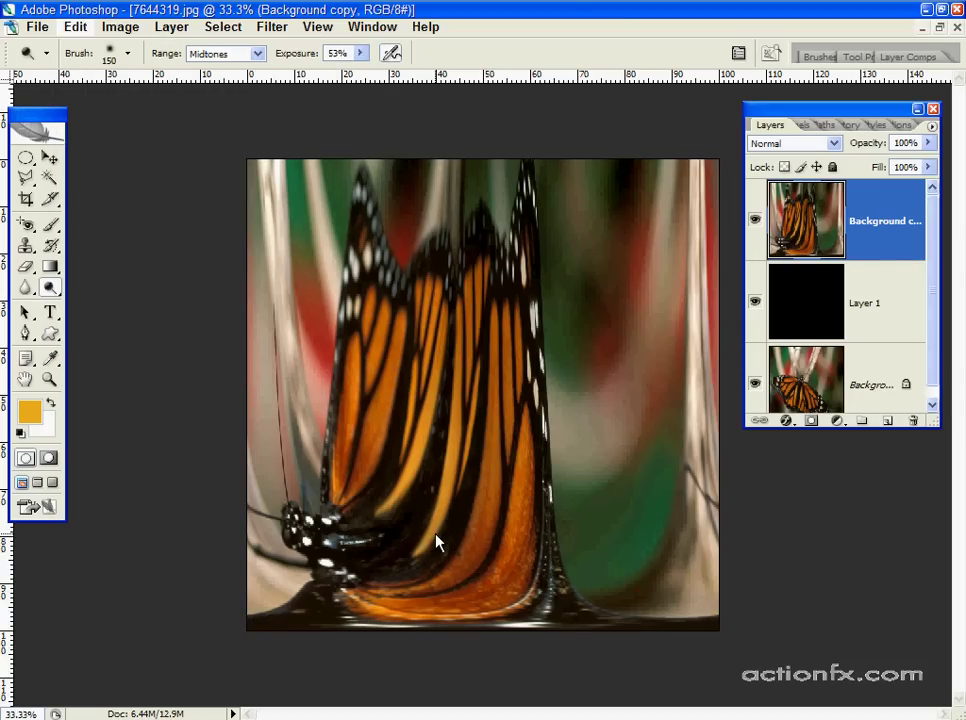
# - Apply Polar Coordinates set to Rectangular to Polar on the flipped Background copy
pyautogui.click(285, 32)
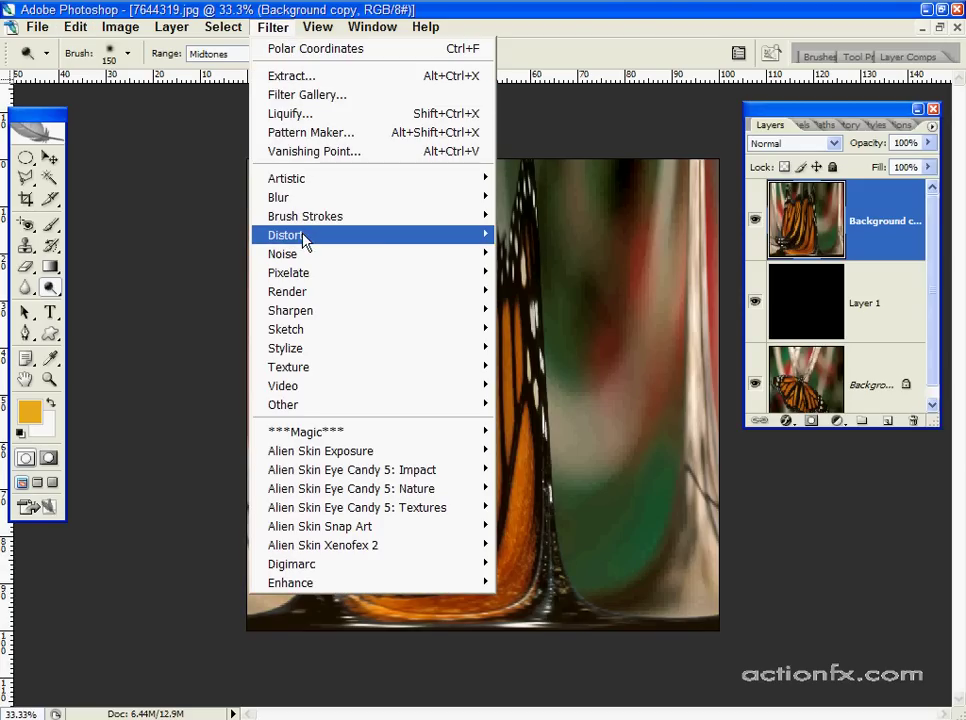
pyautogui.moveTo(300, 236)
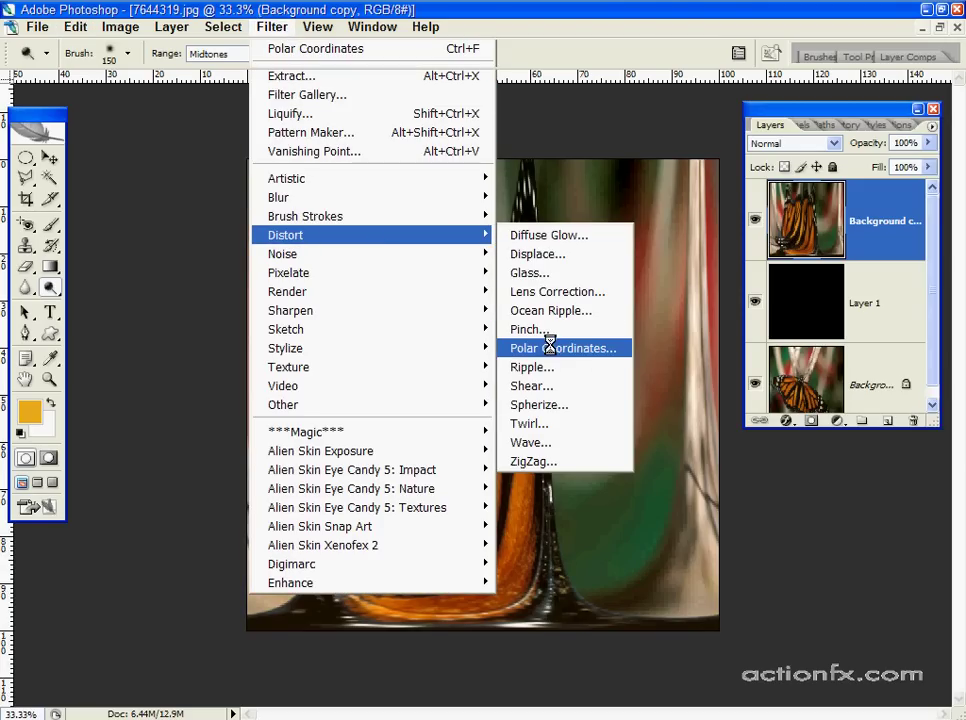
pyautogui.click(551, 350)
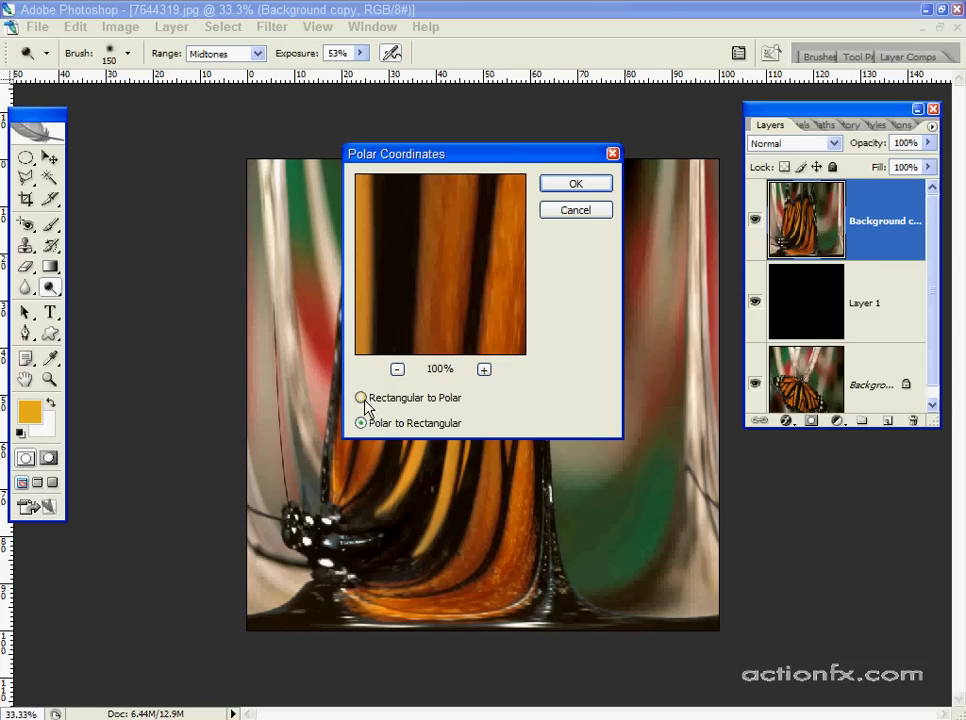
pyautogui.click(364, 398)
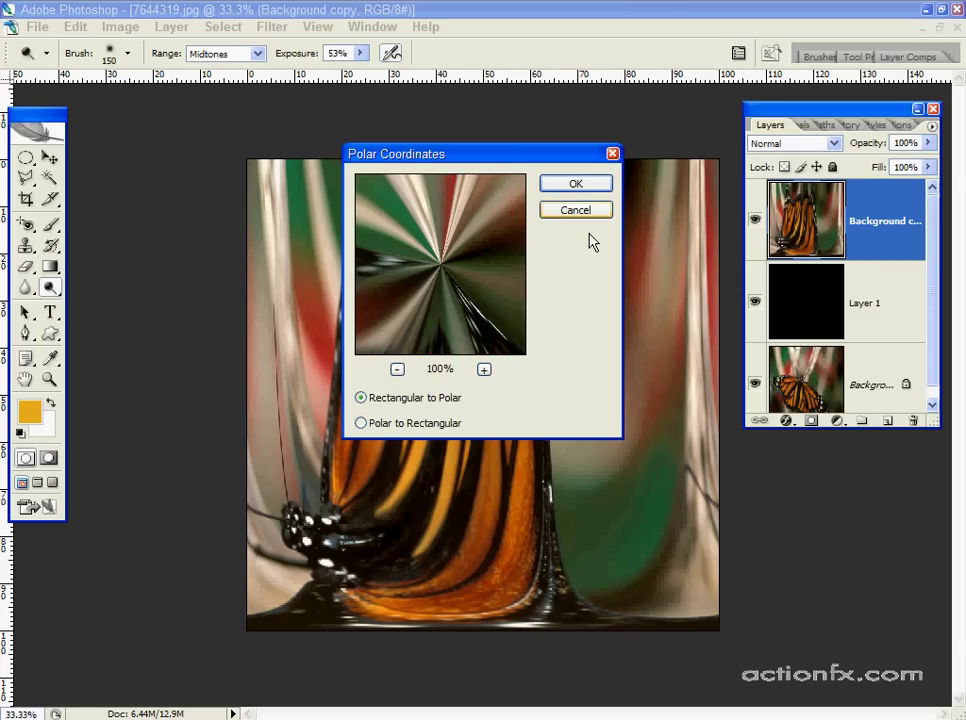
pyautogui.click(577, 185)
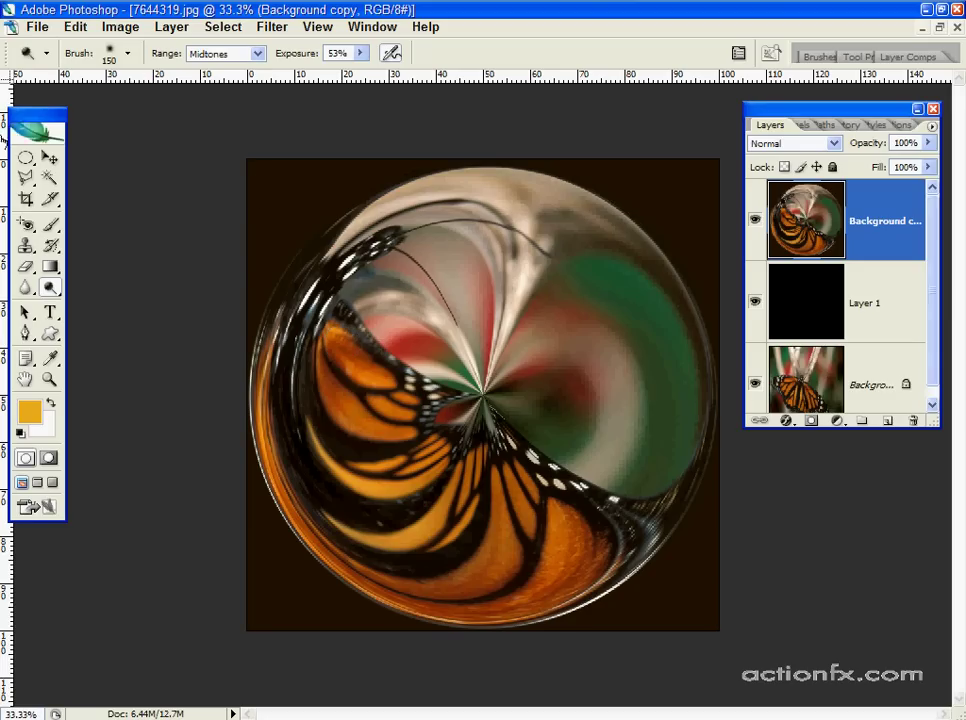
# - Marquee-select the sphere, invert and delete the surroundings, then invert back to the sphere
pyautogui.click(25, 160)
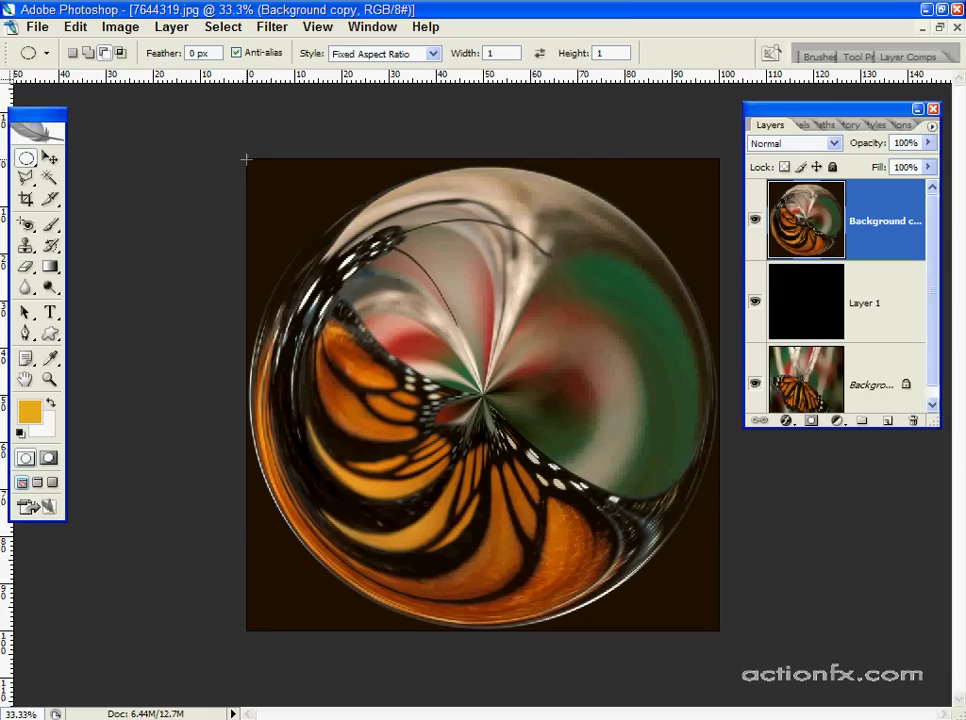
pyautogui.moveTo(246, 158); pyautogui.dragTo(713, 635)
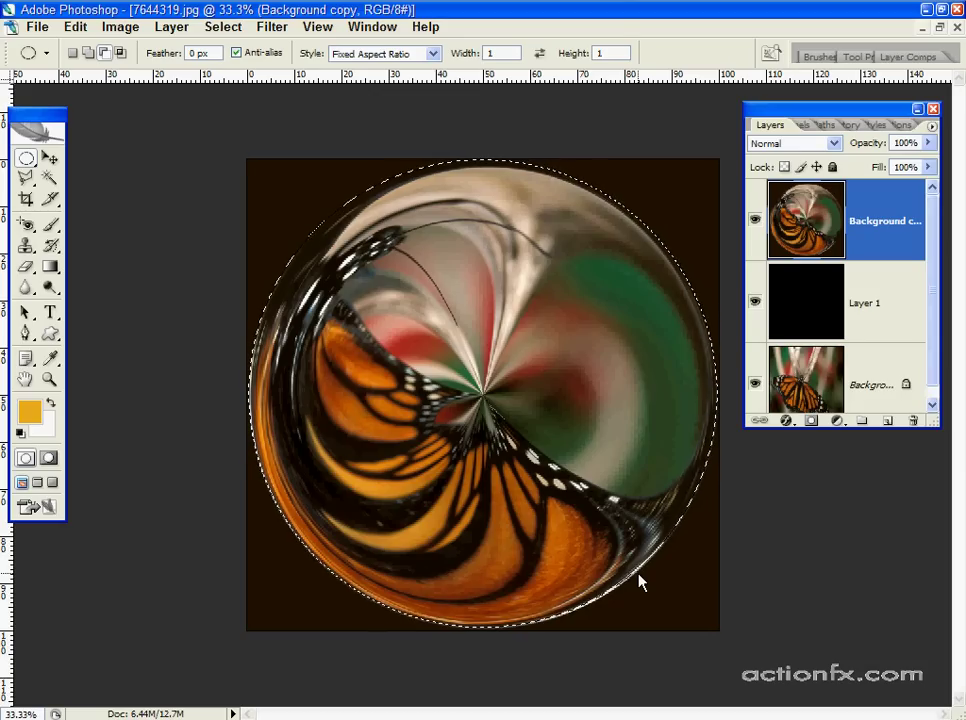
pyautogui.click(221, 27)
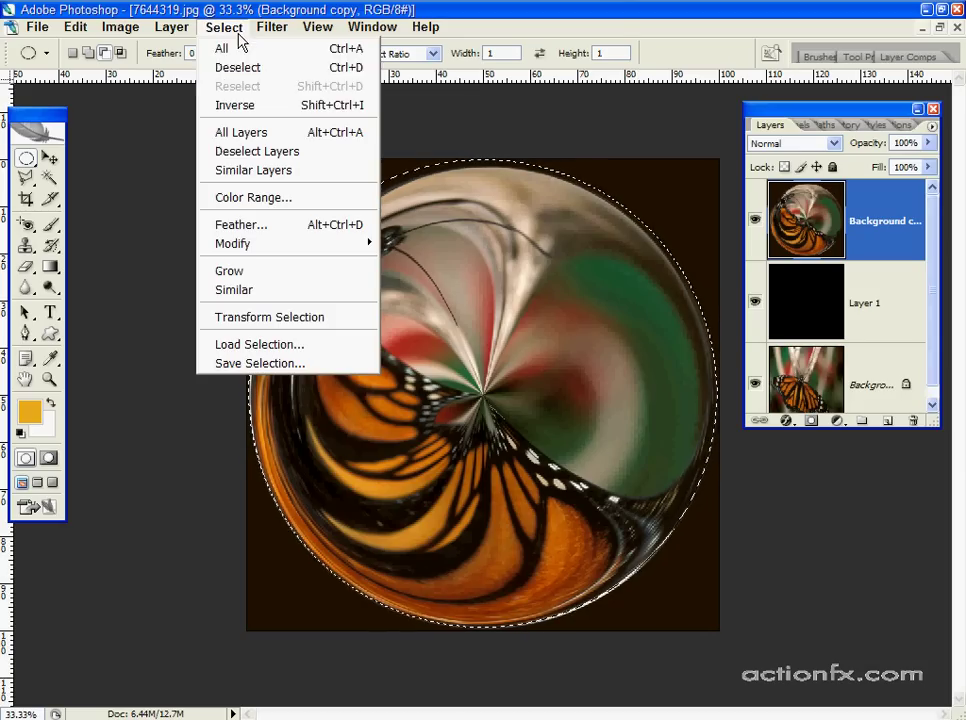
pyautogui.click(249, 104)
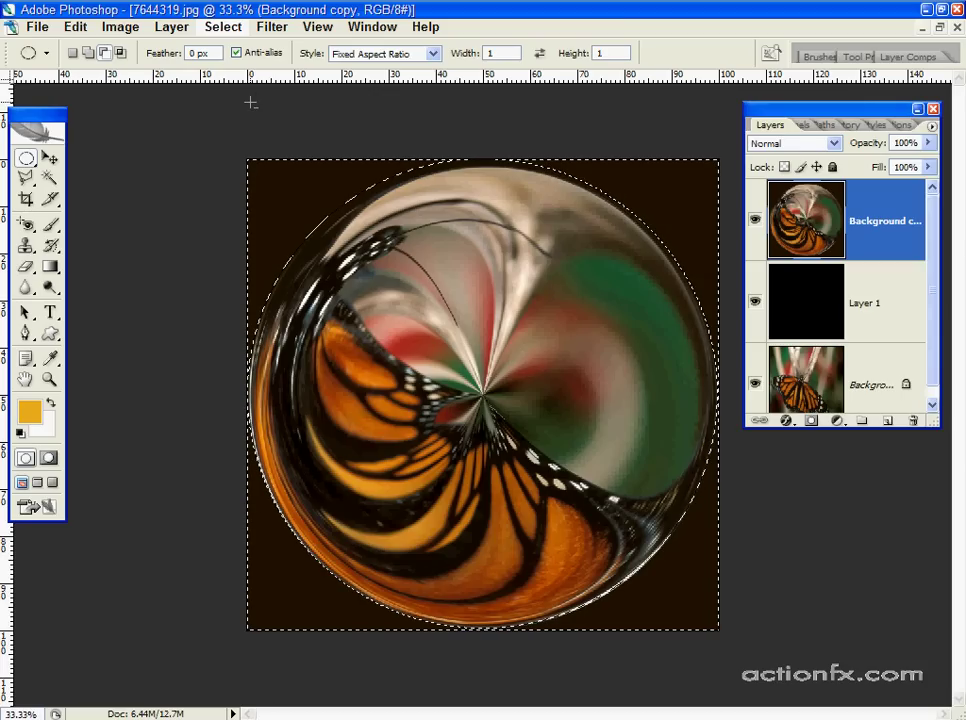
pyautogui.press('Delete')
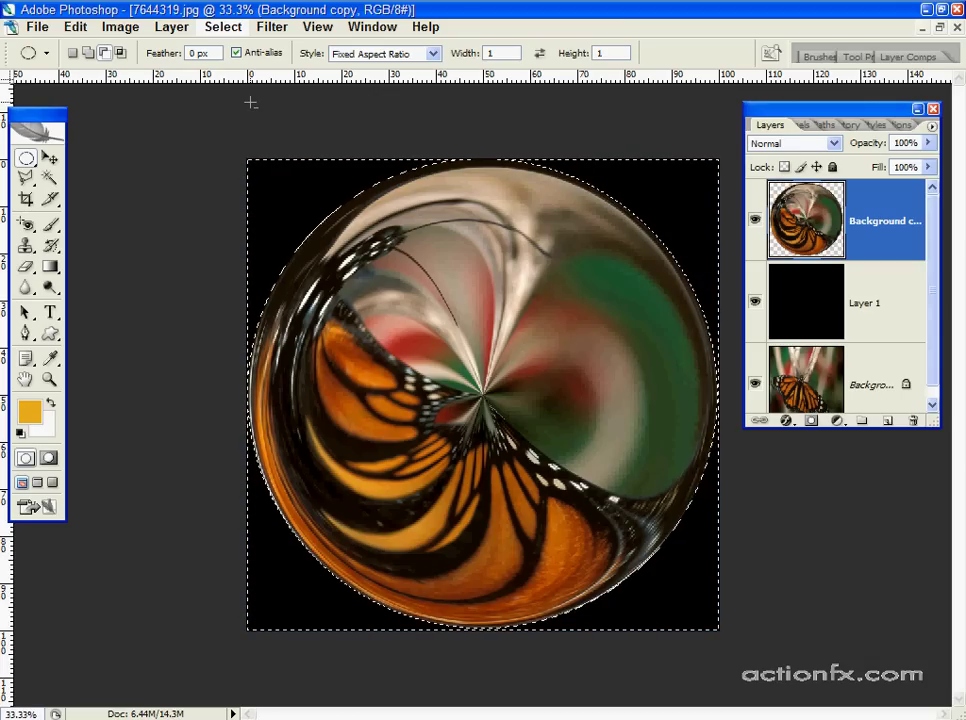
pyautogui.click(238, 32)
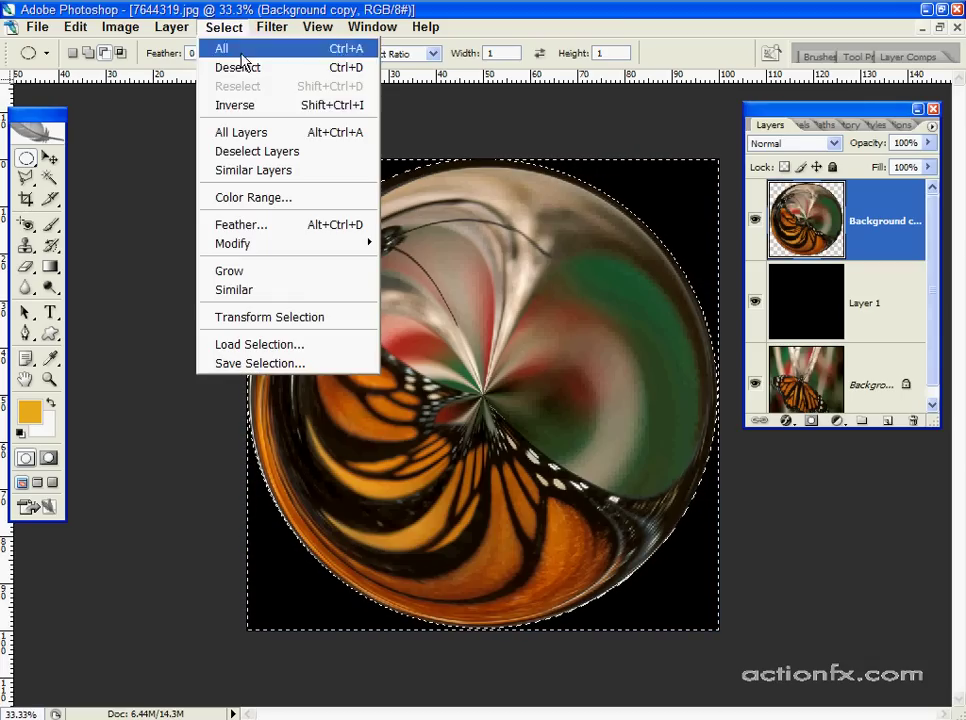
pyautogui.click(240, 105)
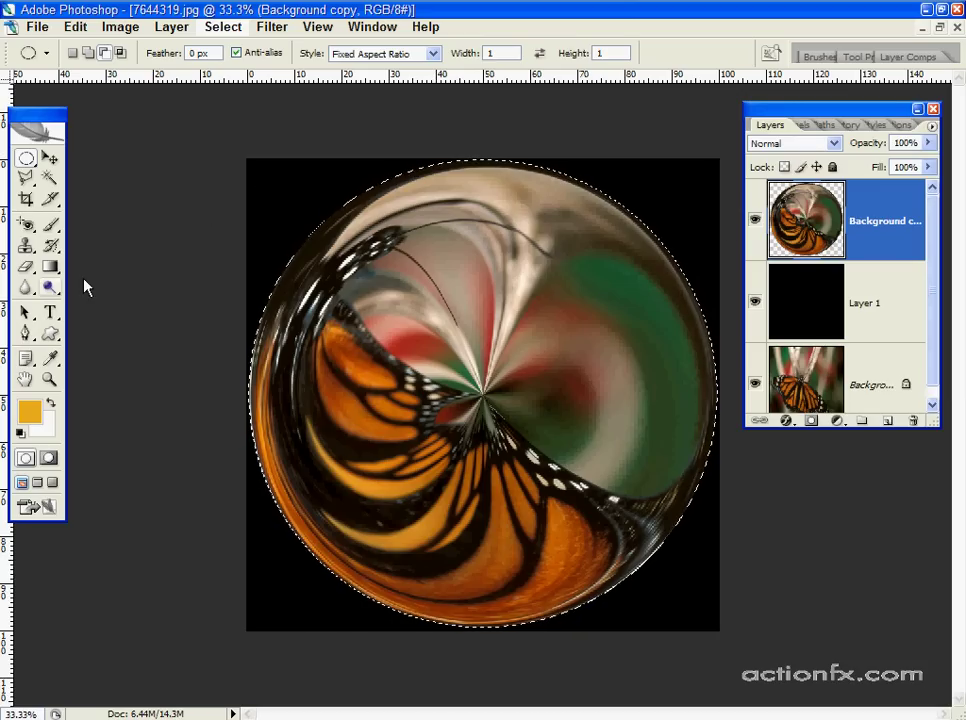
# - Render a 119% brightness, 105mm Prime lens flare at the sphere's upper left
pyautogui.click(270, 28)
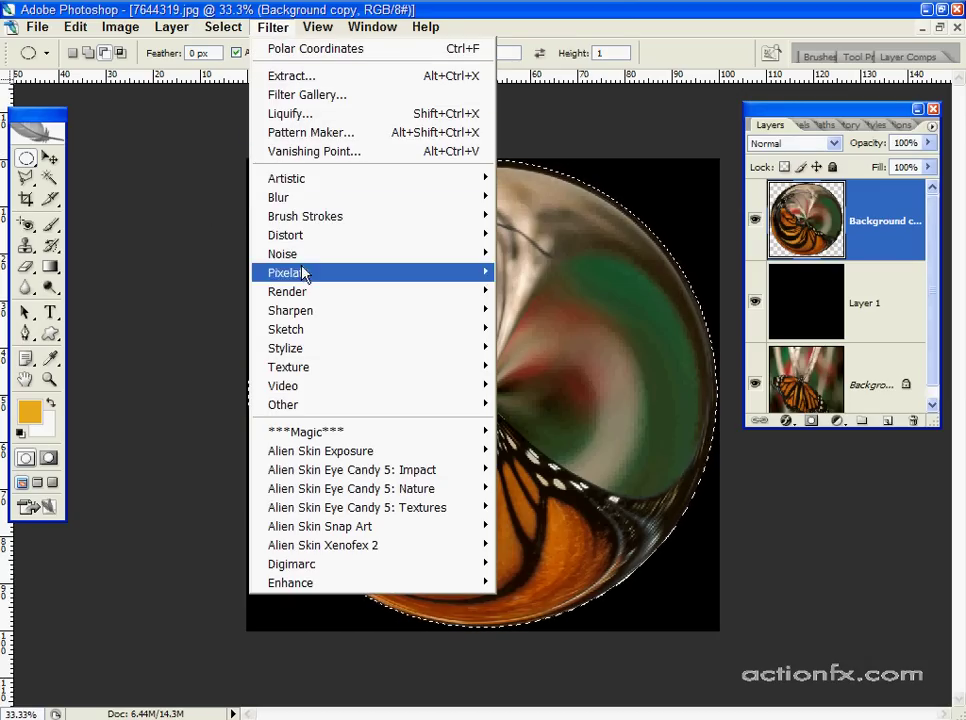
pyautogui.moveTo(300, 291)
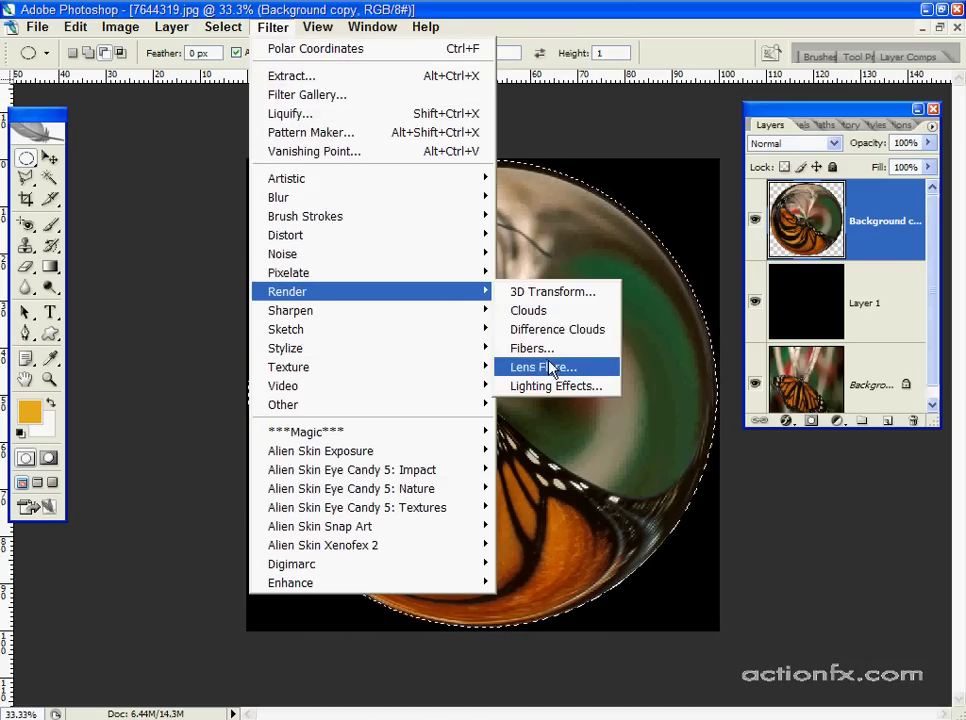
pyautogui.click(545, 367)
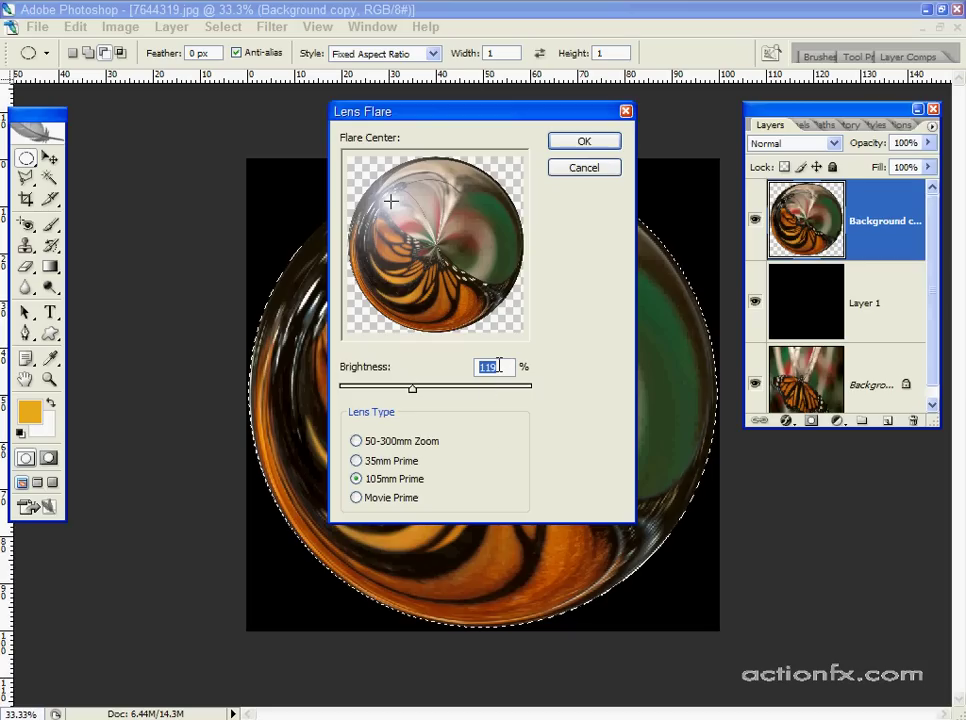
pyautogui.click(577, 145)
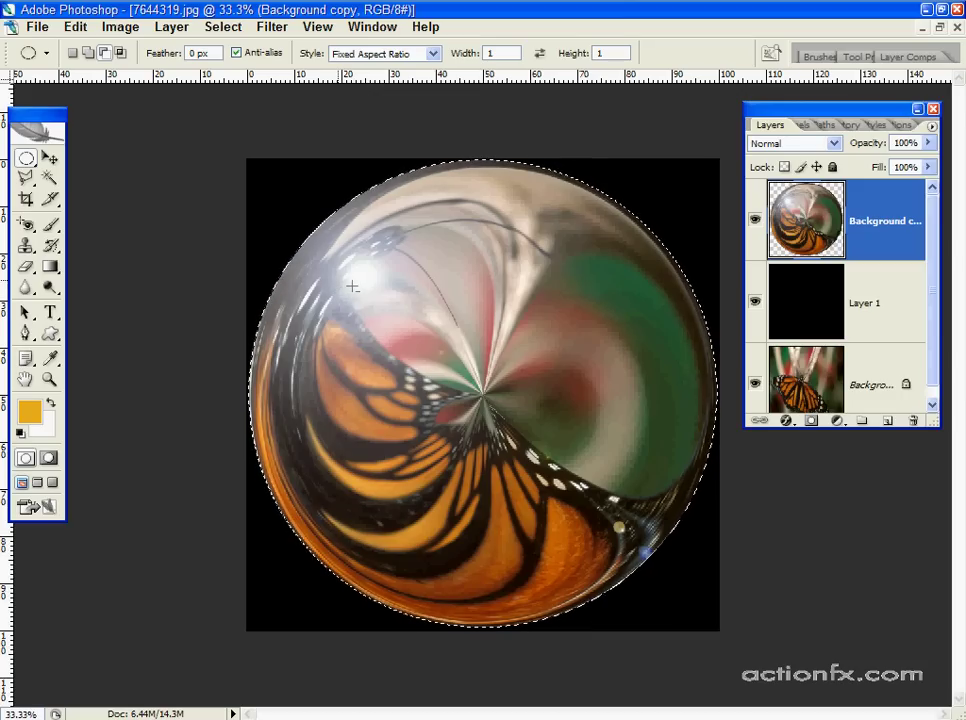
# - Dodge at Midtones, 53% exposure along the sphere's lower-right, upper-right and lower-left rim
pyautogui.click(52, 289)
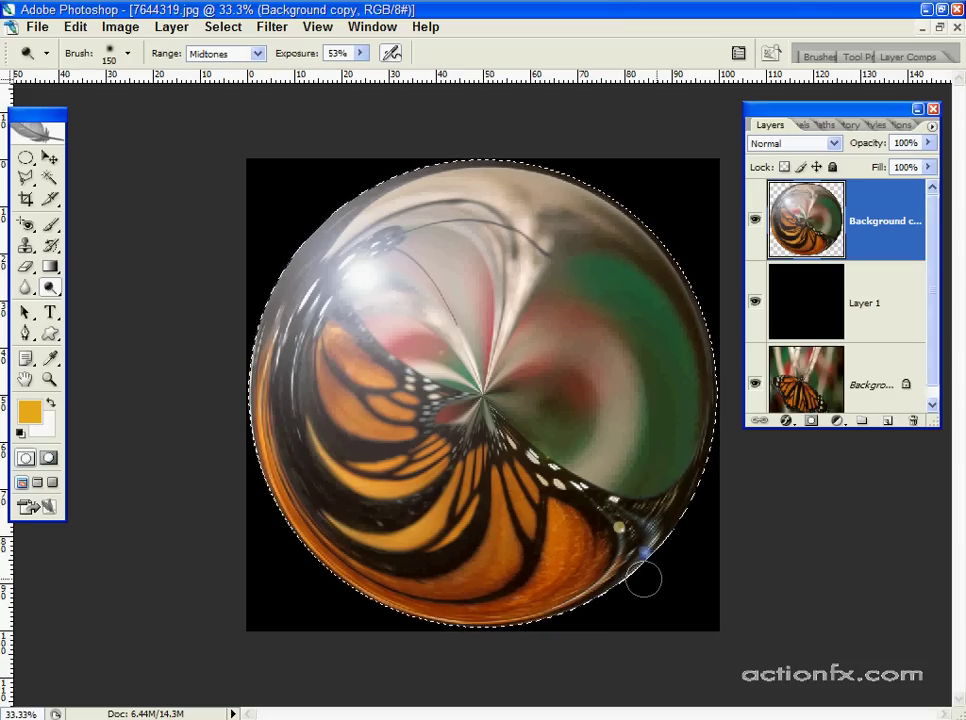
pyautogui.moveTo(660, 579)
pyautogui.mouseDown()
pyautogui.moveTo(638, 565)
pyautogui.moveTo(673, 542)
pyautogui.mouseUp()
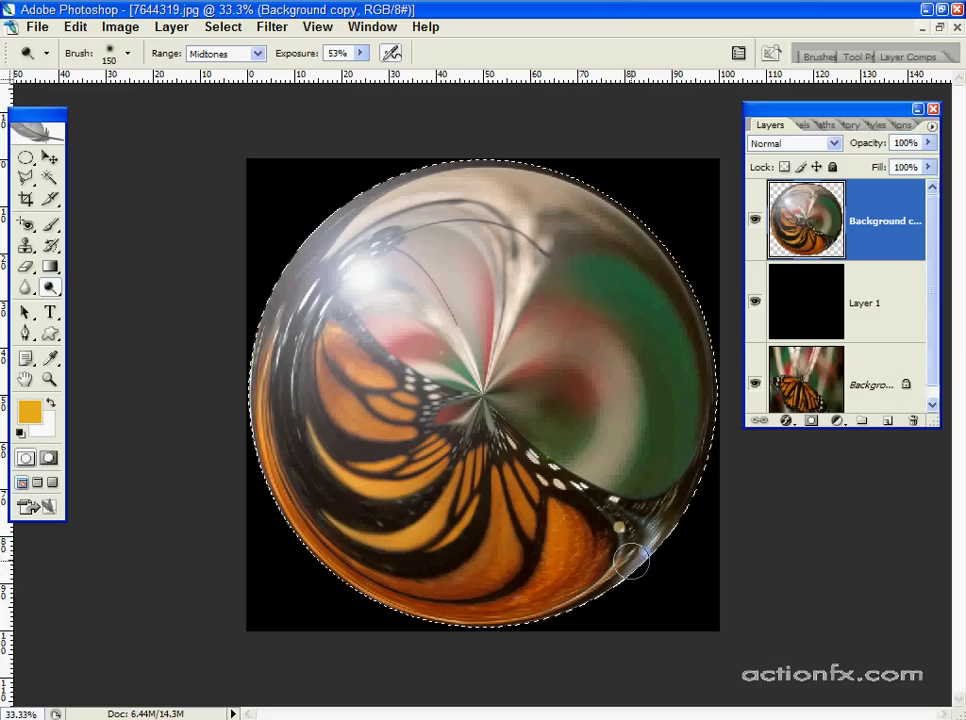
pyautogui.moveTo(669, 530)
pyautogui.mouseDown()
pyautogui.moveTo(638, 561)
pyautogui.moveTo(661, 535)
pyautogui.moveTo(605, 513)
pyautogui.moveTo(625, 530)
pyautogui.moveTo(600, 503)
pyautogui.moveTo(622, 553)
pyautogui.mouseUp()
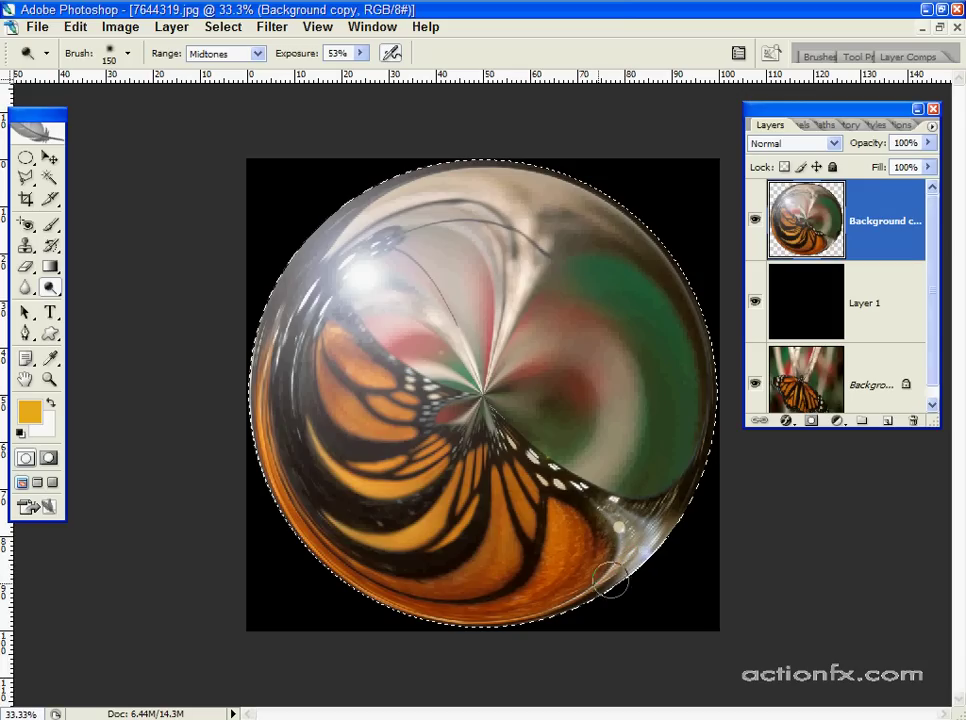
pyautogui.moveTo(686, 513); pyautogui.dragTo(629, 565)
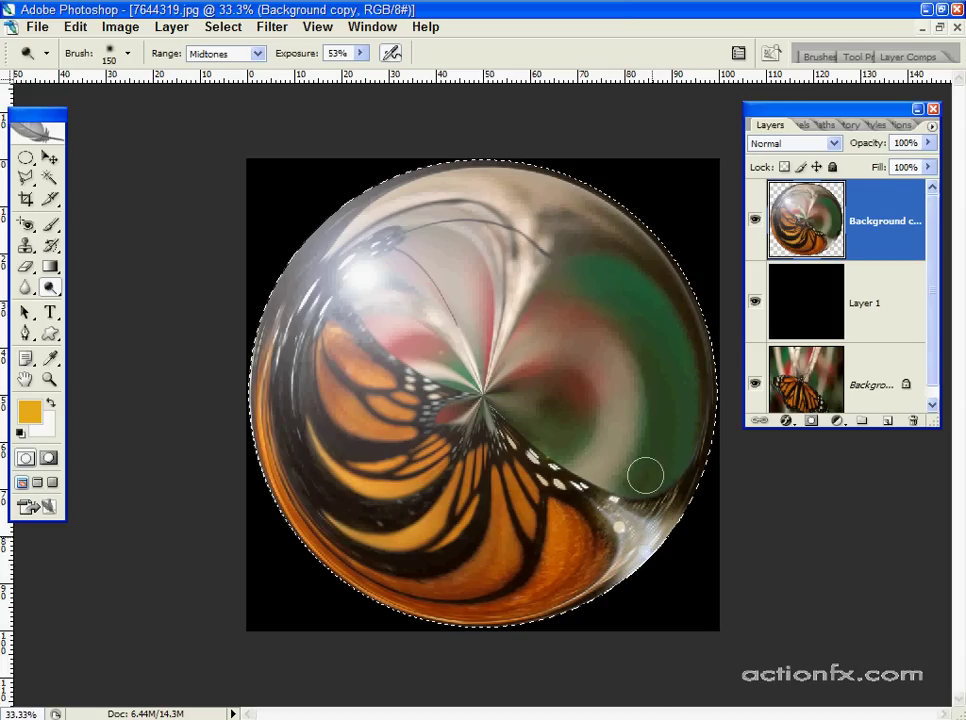
pyautogui.moveTo(630, 224)
pyautogui.mouseDown()
pyautogui.moveTo(647, 256)
pyautogui.moveTo(625, 227)
pyautogui.moveTo(644, 236)
pyautogui.moveTo(609, 208)
pyautogui.moveTo(644, 238)
pyautogui.moveTo(652, 263)
pyautogui.moveTo(602, 208)
pyautogui.moveTo(655, 274)
pyautogui.moveTo(617, 215)
pyautogui.moveTo(646, 242)
pyautogui.moveTo(613, 223)
pyautogui.moveTo(619, 240)
pyautogui.moveTo(609, 235)
pyautogui.moveTo(624, 251)
pyautogui.moveTo(595, 236)
pyautogui.moveTo(619, 258)
pyautogui.moveTo(606, 247)
pyautogui.moveTo(601, 255)
pyautogui.moveTo(621, 222)
pyautogui.mouseUp()
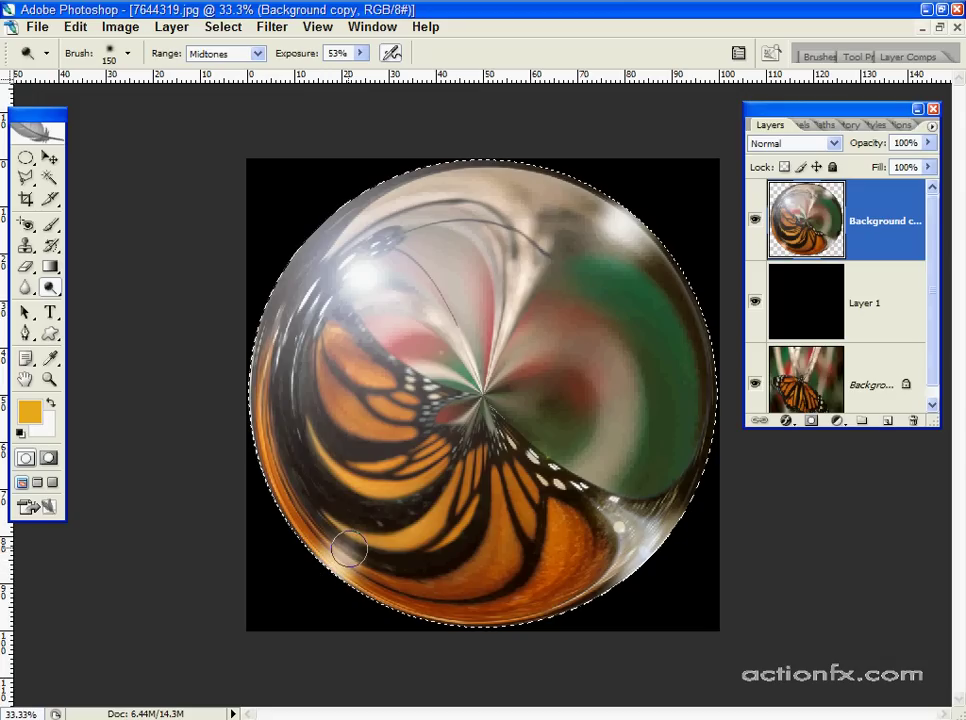
pyautogui.moveTo(342, 549); pyautogui.dragTo(318, 556)
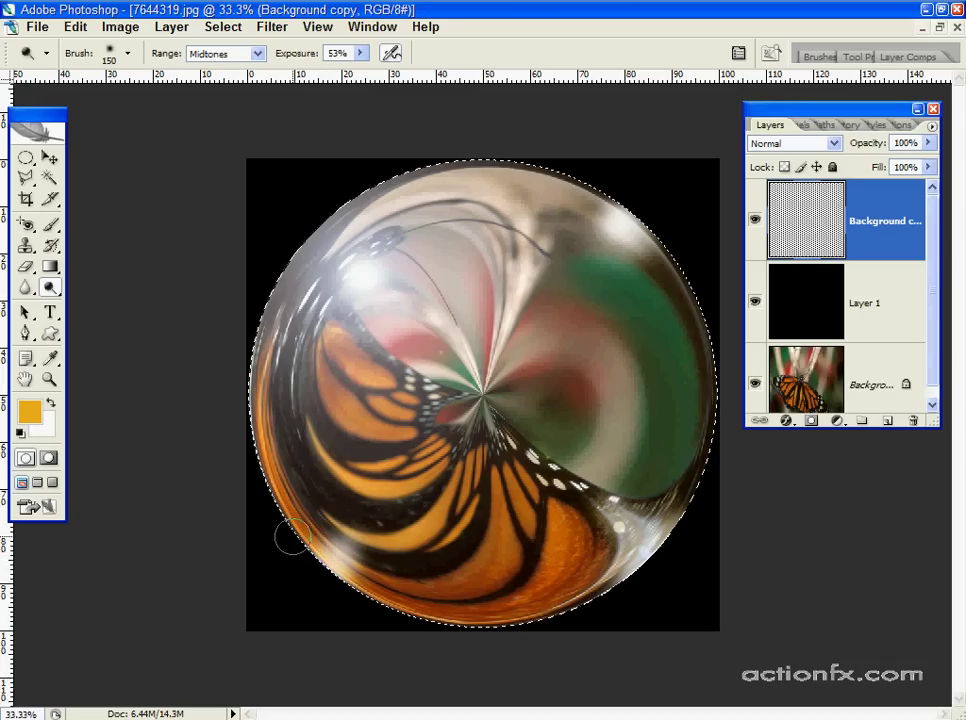
pyautogui.moveTo(363, 590)
pyautogui.mouseDown()
pyautogui.moveTo(330, 551)
pyautogui.moveTo(378, 577)
pyautogui.mouseUp()
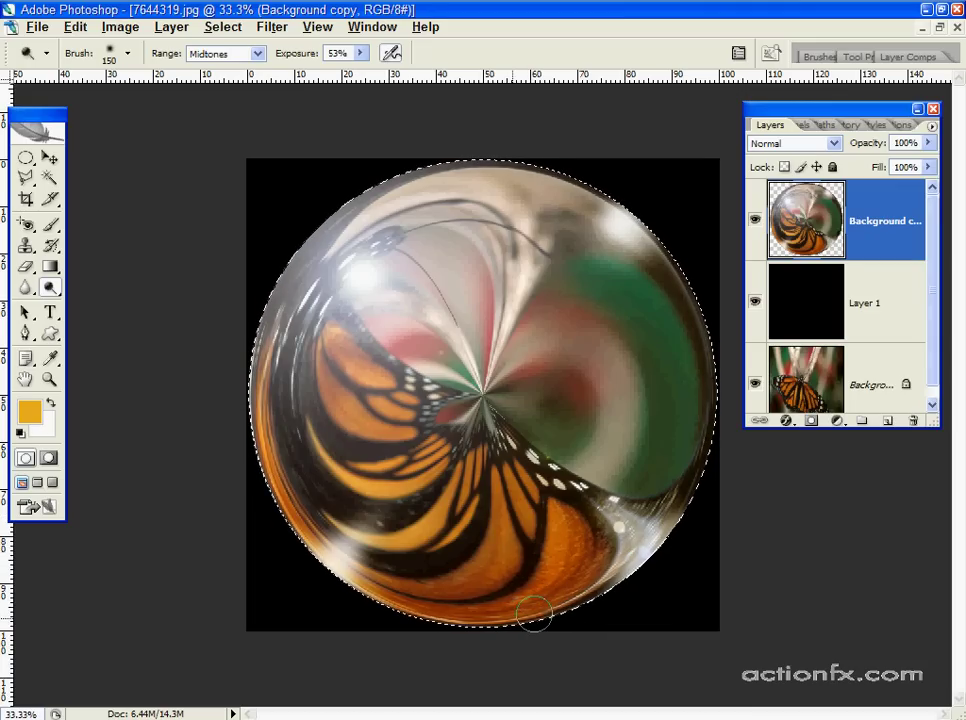
# - Dodge the sphere's bottom, left and right edges further, then deselect the circle
pyautogui.moveTo(531, 613); pyautogui.dragTo(438, 611)
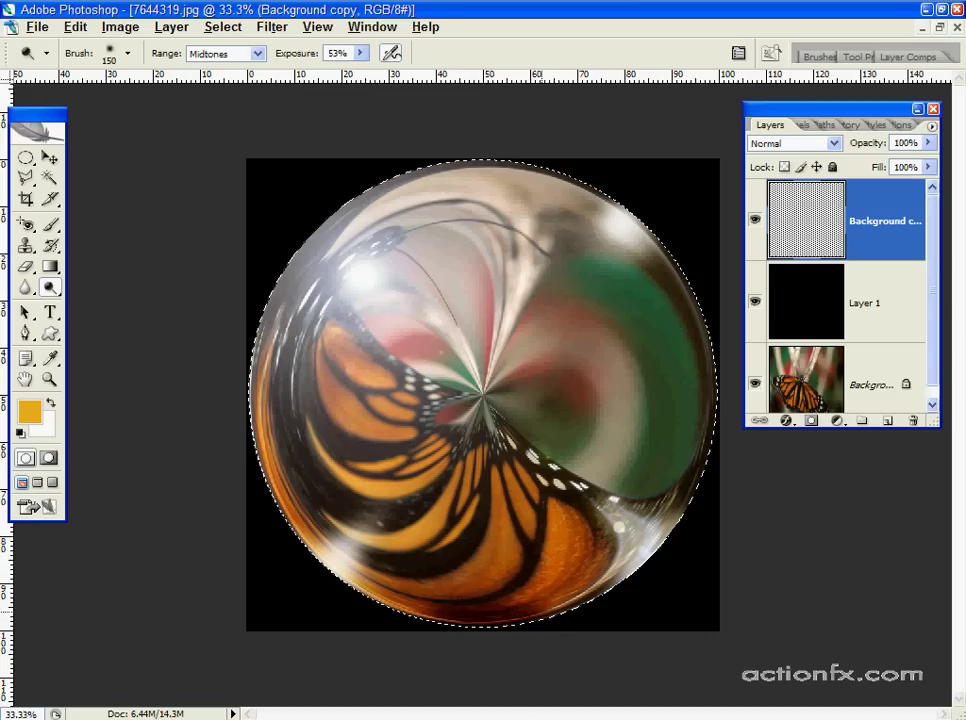
pyautogui.moveTo(581, 595)
pyautogui.mouseDown()
pyautogui.moveTo(533, 598)
pyautogui.moveTo(605, 577)
pyautogui.moveTo(576, 596)
pyautogui.moveTo(512, 601)
pyautogui.moveTo(392, 581)
pyautogui.moveTo(383, 588)
pyautogui.moveTo(432, 607)
pyautogui.moveTo(506, 581)
pyautogui.moveTo(440, 564)
pyautogui.moveTo(534, 561)
pyautogui.moveTo(452, 553)
pyautogui.moveTo(562, 544)
pyautogui.moveTo(522, 559)
pyautogui.moveTo(473, 555)
pyautogui.moveTo(559, 568)
pyautogui.moveTo(496, 579)
pyautogui.moveTo(566, 573)
pyautogui.moveTo(527, 589)
pyautogui.moveTo(457, 580)
pyautogui.moveTo(487, 592)
pyautogui.moveTo(562, 582)
pyautogui.mouseUp()
pyautogui.moveTo(680, 262)
pyautogui.mouseDown()
pyautogui.moveTo(711, 367)
pyautogui.moveTo(693, 353)
pyautogui.moveTo(697, 375)
pyautogui.moveTo(654, 362)
pyautogui.mouseUp()
pyautogui.moveTo(295, 418)
pyautogui.mouseDown()
pyautogui.moveTo(287, 351)
pyautogui.moveTo(306, 440)
pyautogui.moveTo(287, 420)
pyautogui.moveTo(291, 387)
pyautogui.moveTo(317, 409)
pyautogui.mouseUp()
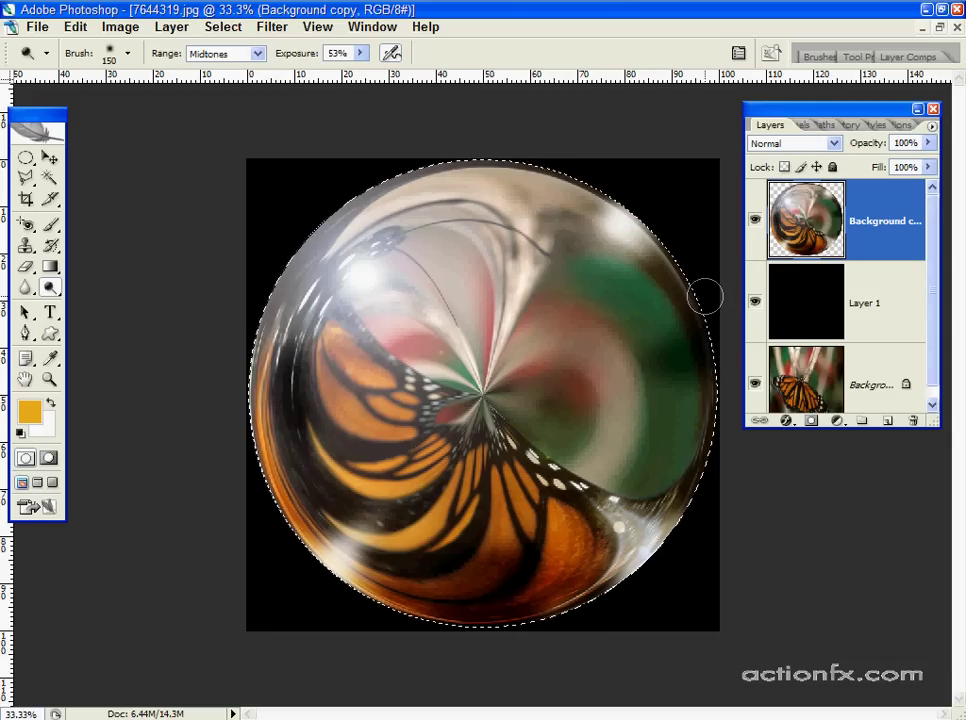
pyautogui.moveTo(717, 368)
pyautogui.mouseDown()
pyautogui.moveTo(727, 379)
pyautogui.moveTo(694, 295)
pyautogui.moveTo(714, 328)
pyautogui.mouseUp()
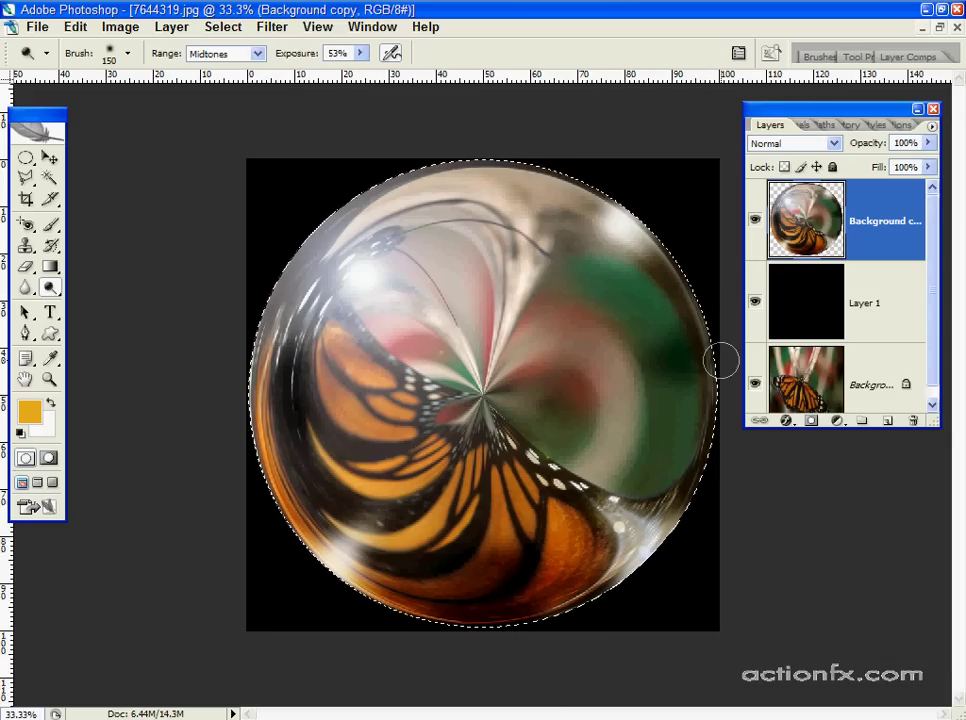
pyautogui.moveTo(655, 234); pyautogui.dragTo(709, 335)
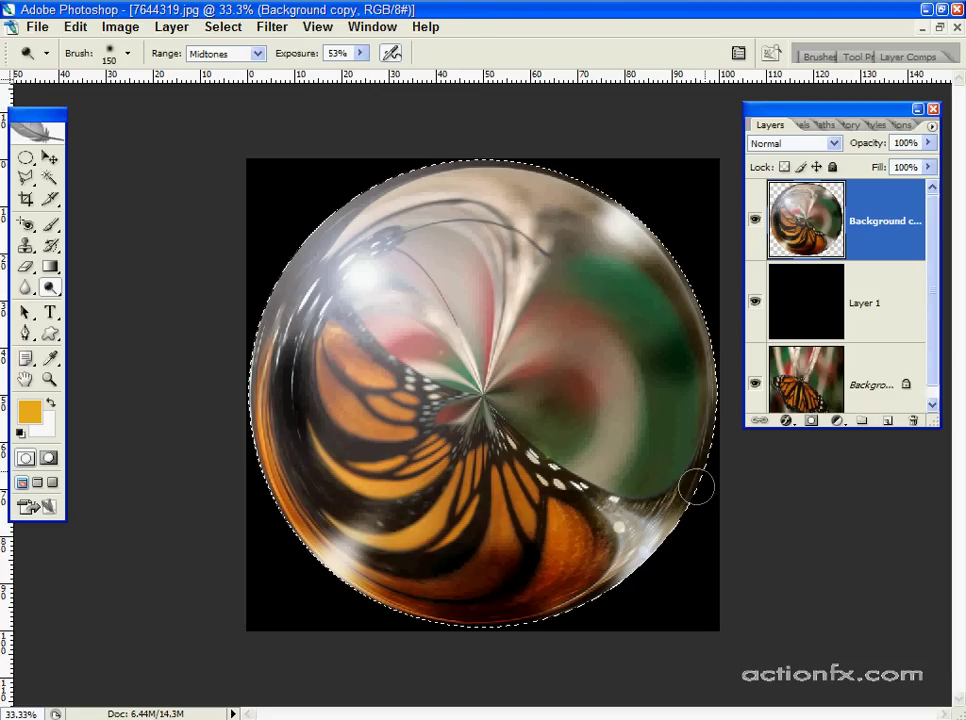
pyautogui.click(224, 27)
pyautogui.click(250, 68)
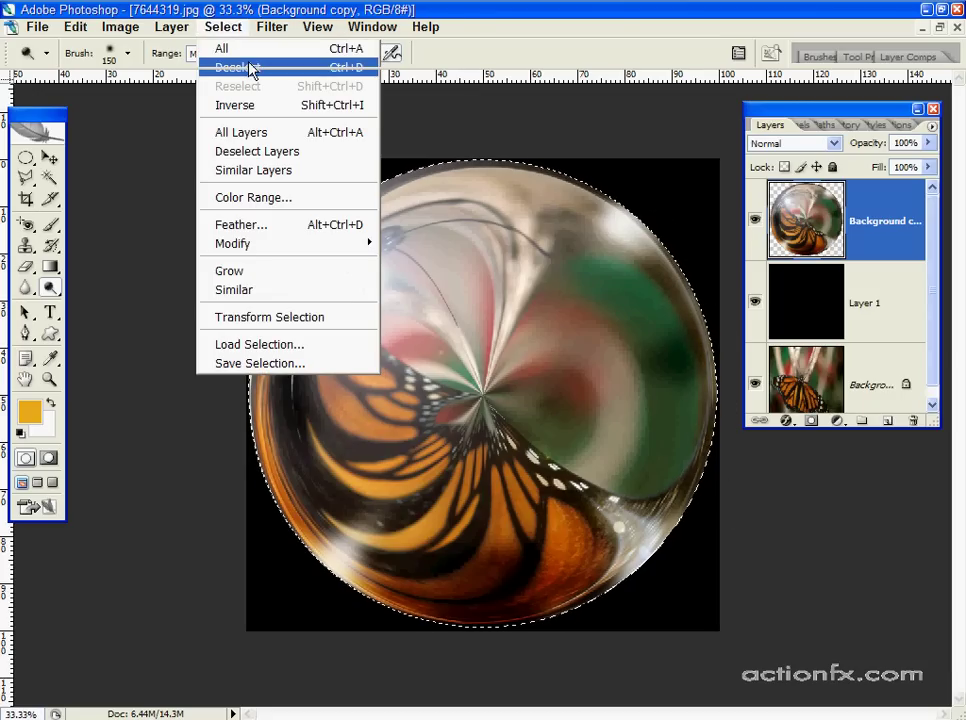